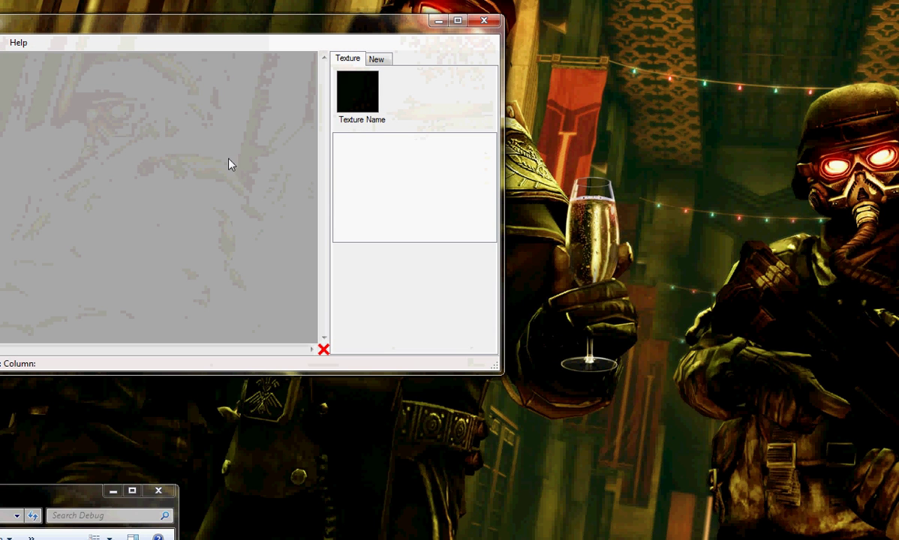
# Drag the Neo Blocks window fully onto the screen and enlarge it from its bottom-right corner.
pyautogui.moveTo(271, 30); pyautogui.dragTo(386, 25)
pyautogui.moveTo(618, 365); pyautogui.dragTo(878, 523)
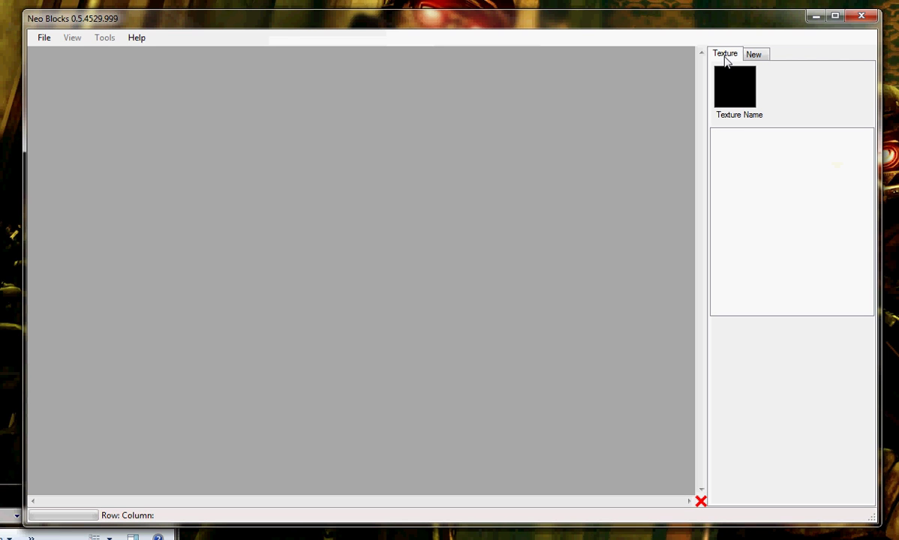
# Generate a new 10x10 map using the \Maps\Textures folder, leaving other settings unchanged.
pyautogui.click(44, 38)
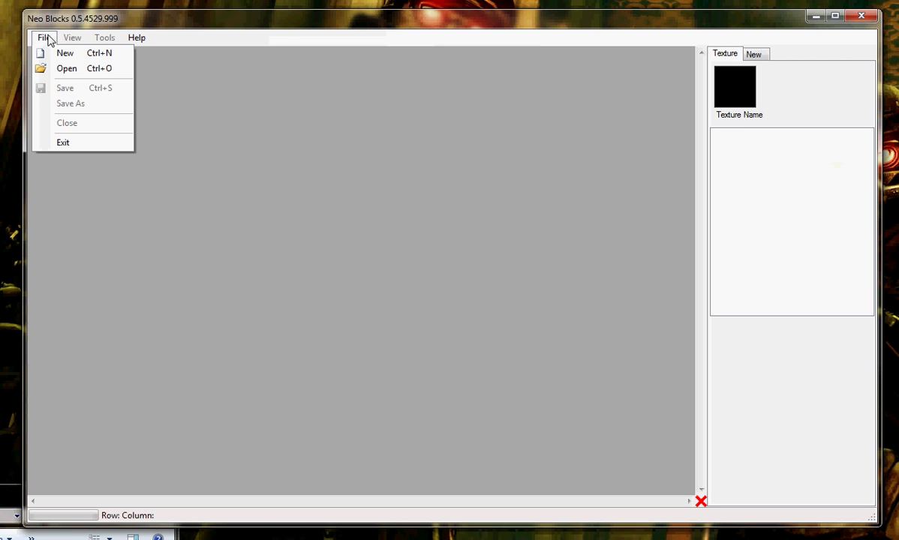
pyautogui.click(62, 54)
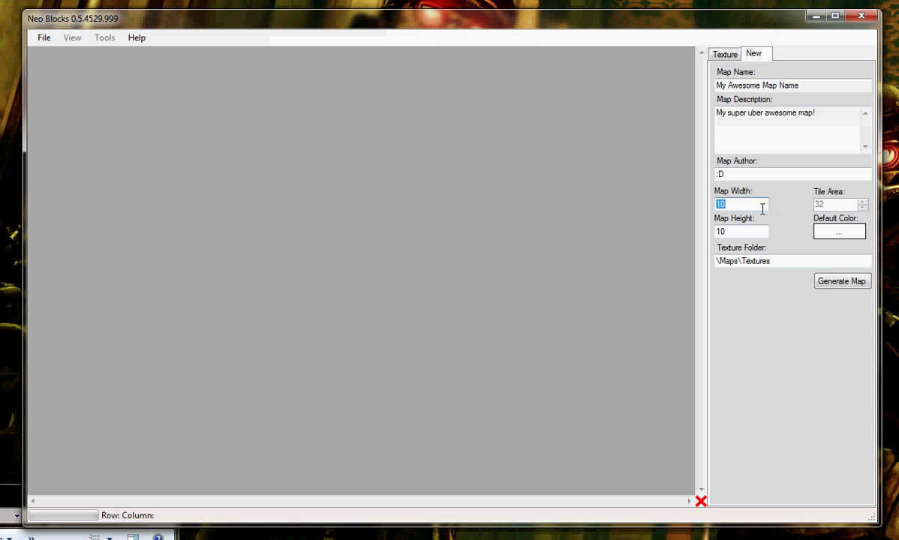
pyautogui.doubleClick(723, 231)
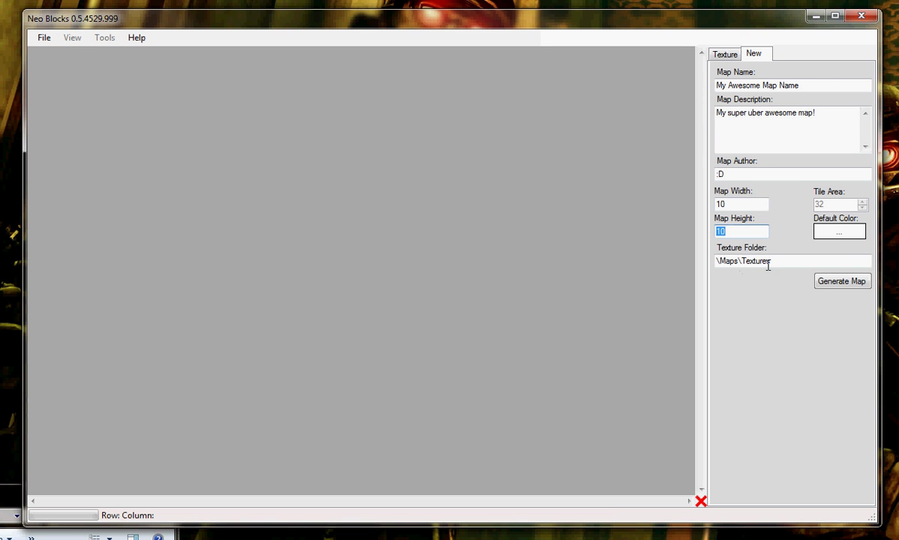
pyautogui.moveTo(768, 263); pyautogui.dragTo(648, 267)
pyautogui.click(826, 240)
pyautogui.click(549, 97)
pyautogui.moveTo(746, 176); pyautogui.dragTo(701, 180)
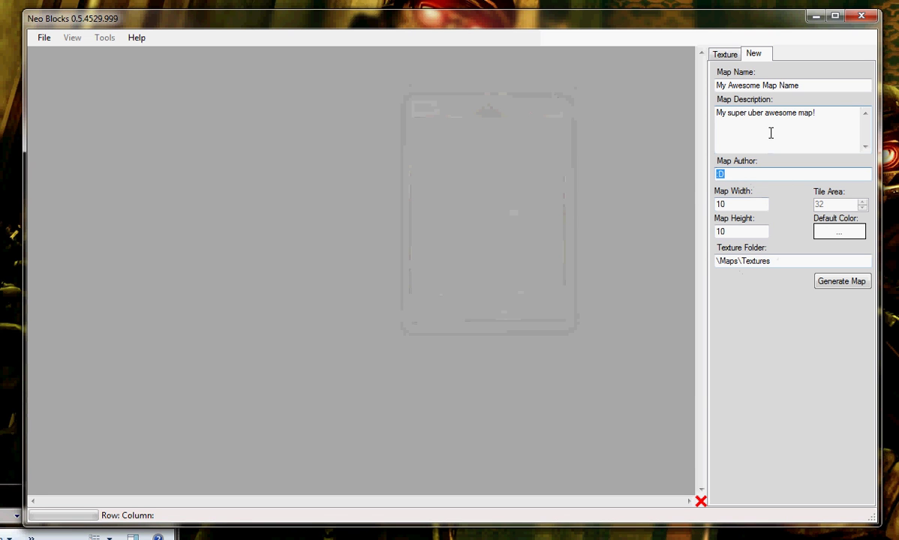
pyautogui.moveTo(816, 113); pyautogui.dragTo(726, 114)
pyautogui.moveTo(819, 87); pyautogui.dragTo(608, 96)
pyautogui.click(867, 283)
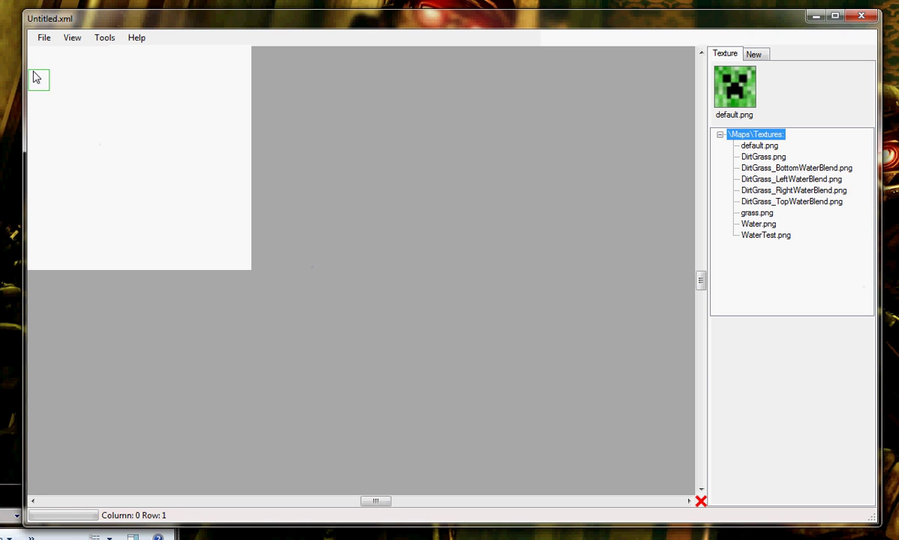
pyautogui.click(689, 502)
pyautogui.click(701, 491)
pyautogui.click(689, 501)
pyautogui.click(689, 501)
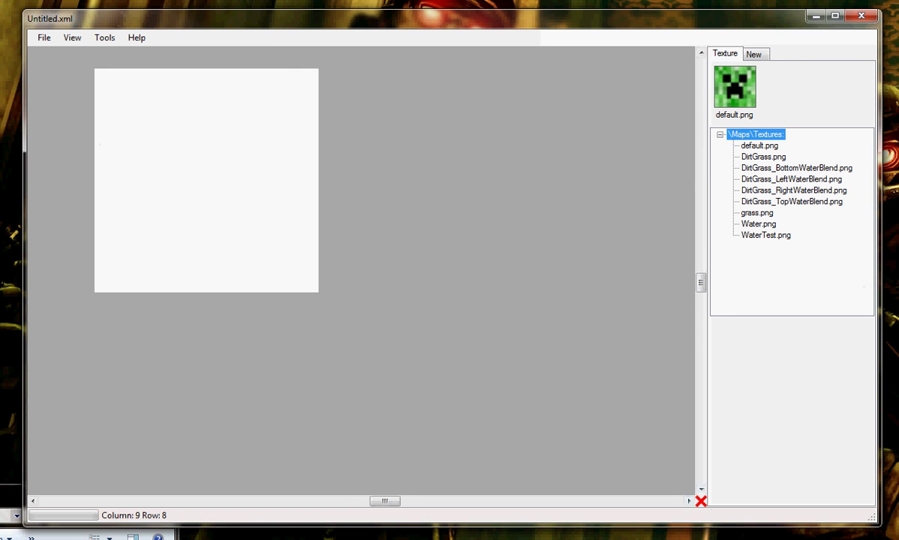
pyautogui.click(33, 502)
pyautogui.click(33, 502)
pyautogui.click(33, 501)
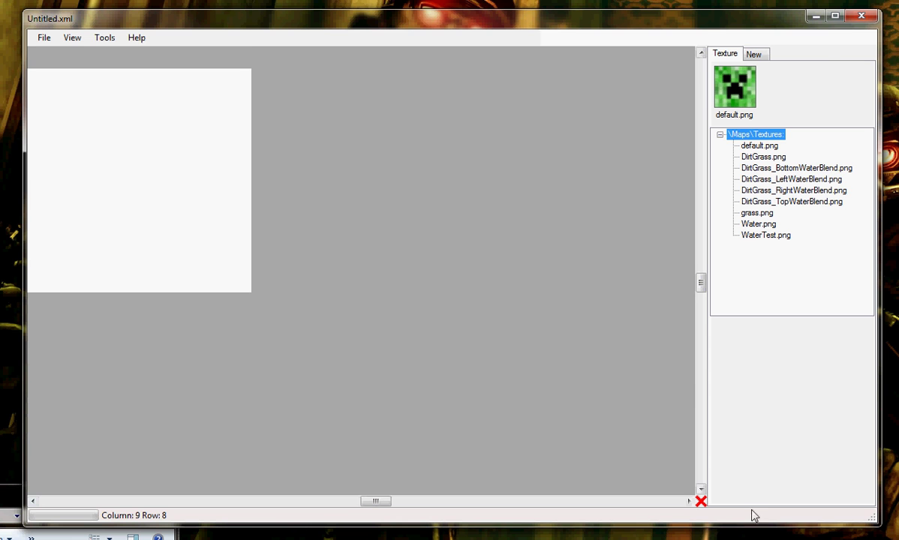
pyautogui.click(701, 490)
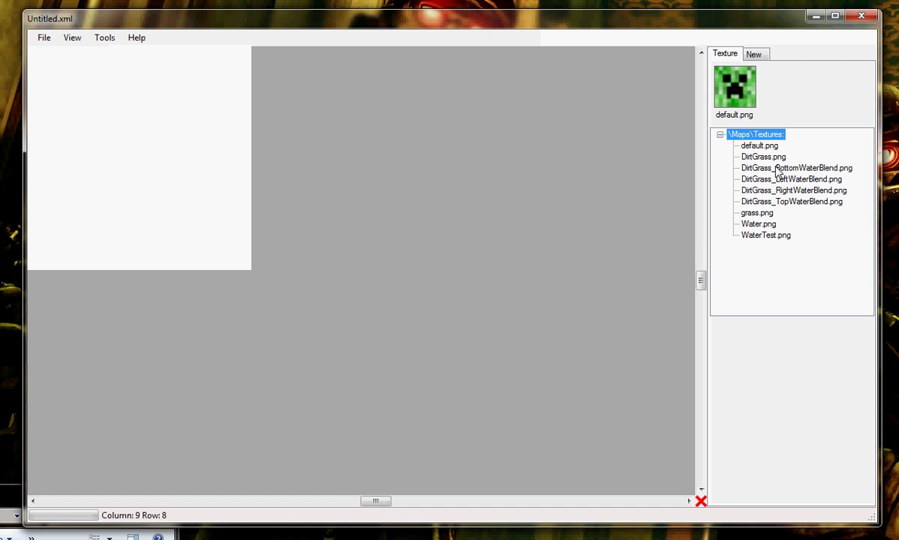
# Paint the map's upper-left area with DirtGrass.png tiles.
pyautogui.click(758, 157)
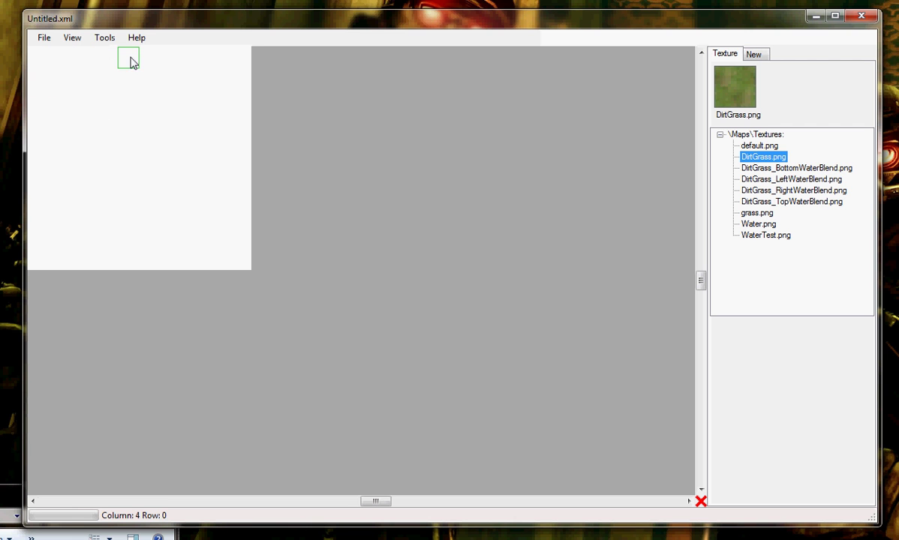
pyautogui.moveTo(129, 60); pyautogui.dragTo(111, 62)
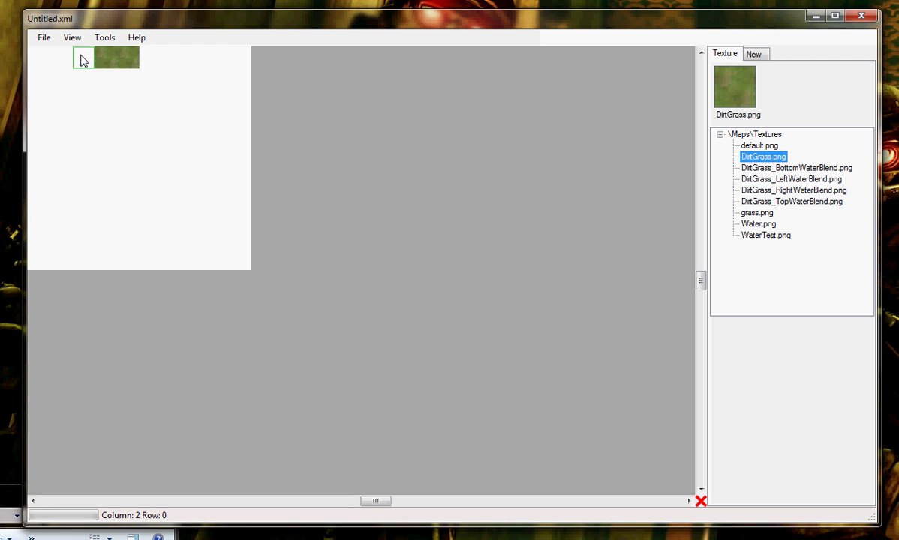
pyautogui.click(81, 57)
pyautogui.moveTo(82, 66)
pyautogui.mouseDown()
pyautogui.moveTo(70, 26)
pyautogui.moveTo(94, 119)
pyautogui.moveTo(90, 157)
pyautogui.moveTo(14, 13)
pyautogui.moveTo(45, 115)
pyautogui.moveTo(6, 219)
pyautogui.moveTo(37, 125)
pyautogui.moveTo(84, 201)
pyautogui.moveTo(48, 217)
pyautogui.moveTo(106, 197)
pyautogui.mouseUp()
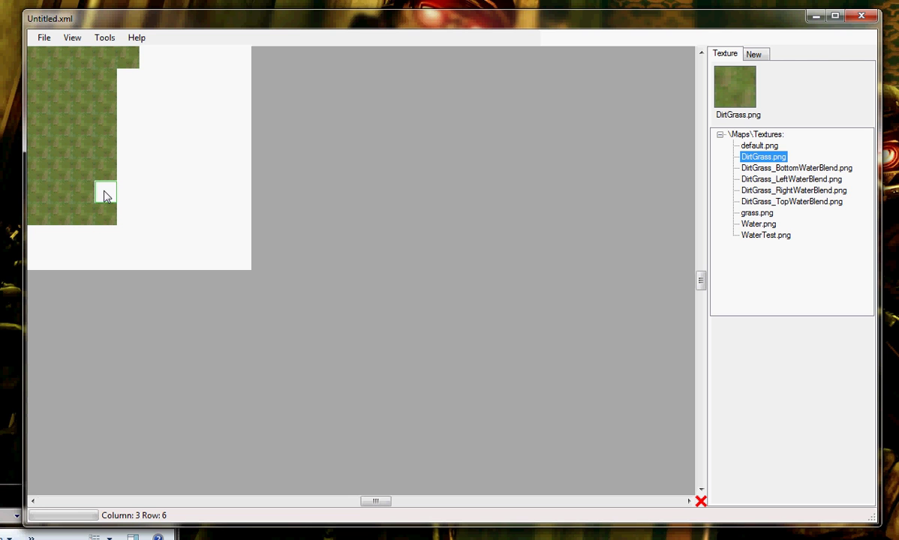
# Paint Water.png down column 5 and DirtGrass_RightWaterBlend.png edge tiles up column 3.
pyautogui.click(758, 224)
pyautogui.moveTo(138, 218)
pyautogui.mouseDown()
pyautogui.moveTo(137, 105)
pyautogui.moveTo(150, 102)
pyautogui.mouseUp()
pyautogui.click(798, 182)
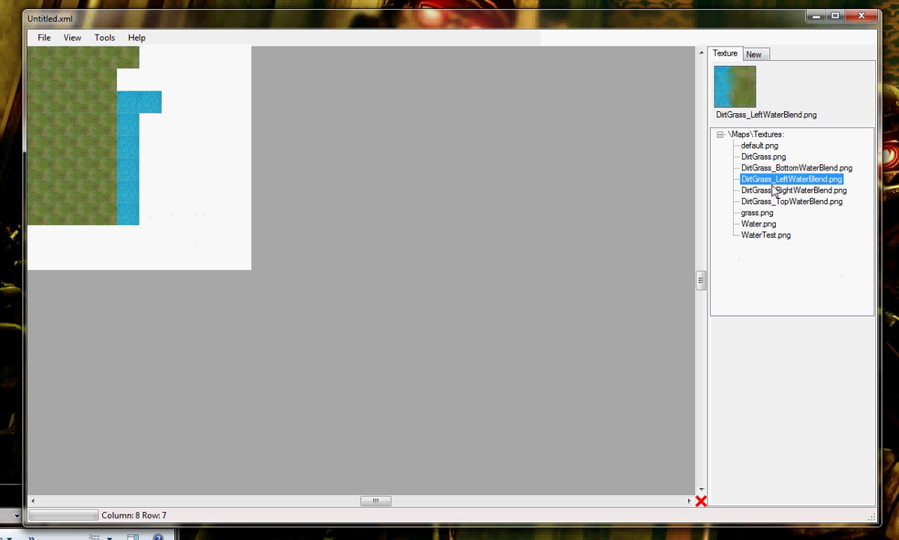
pyautogui.click(744, 191)
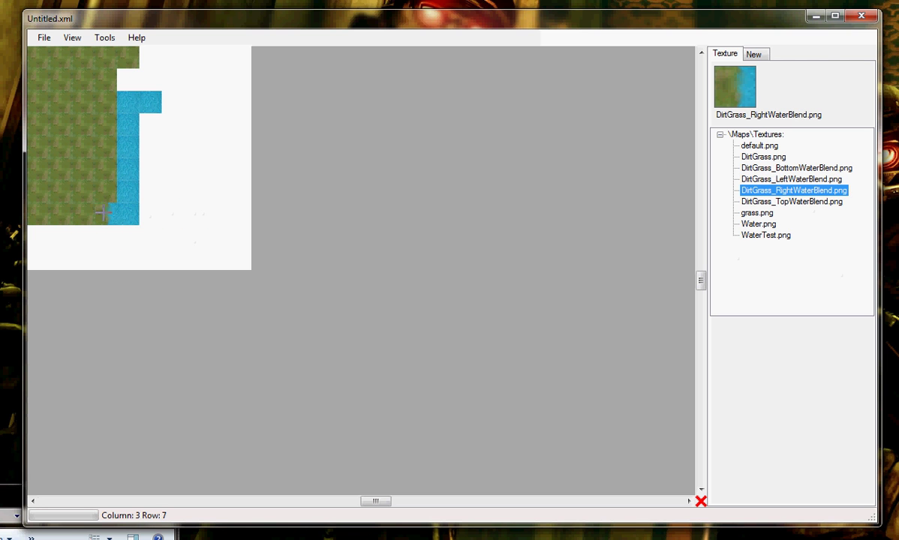
pyautogui.moveTo(103, 214)
pyautogui.mouseDown()
pyautogui.moveTo(99, 153)
pyautogui.moveTo(100, 88)
pyautogui.mouseUp()
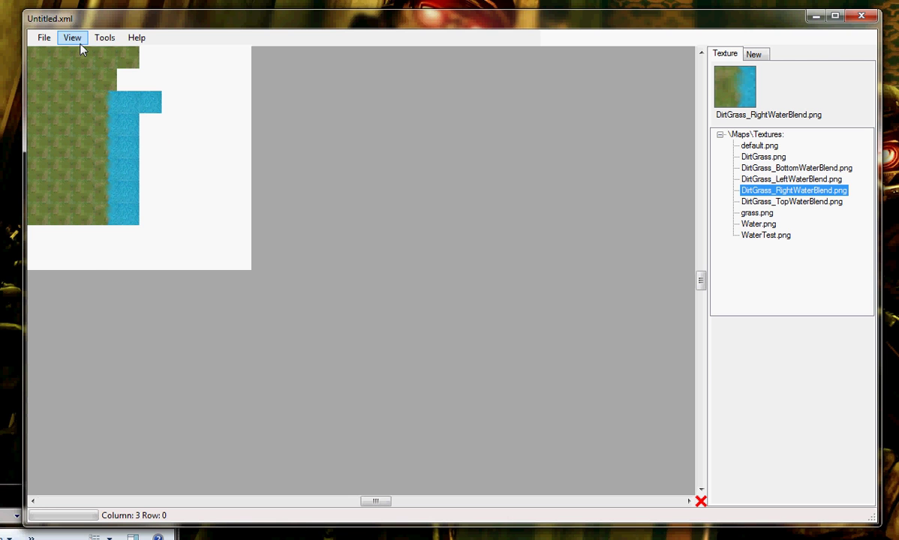
# Turn on Enable Grid from the View menu so grid lines overlay the map.
pyautogui.click(78, 42)
pyautogui.click(82, 67)
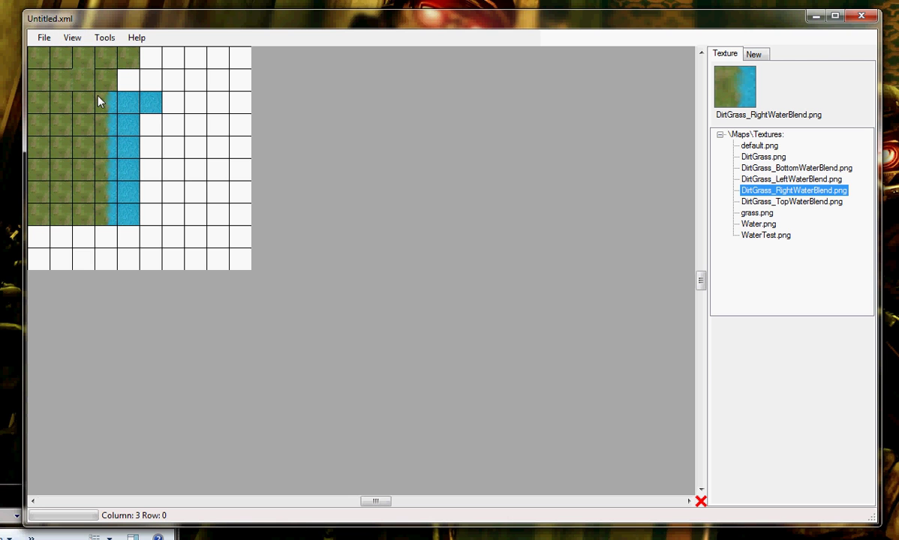
pyautogui.click(75, 39)
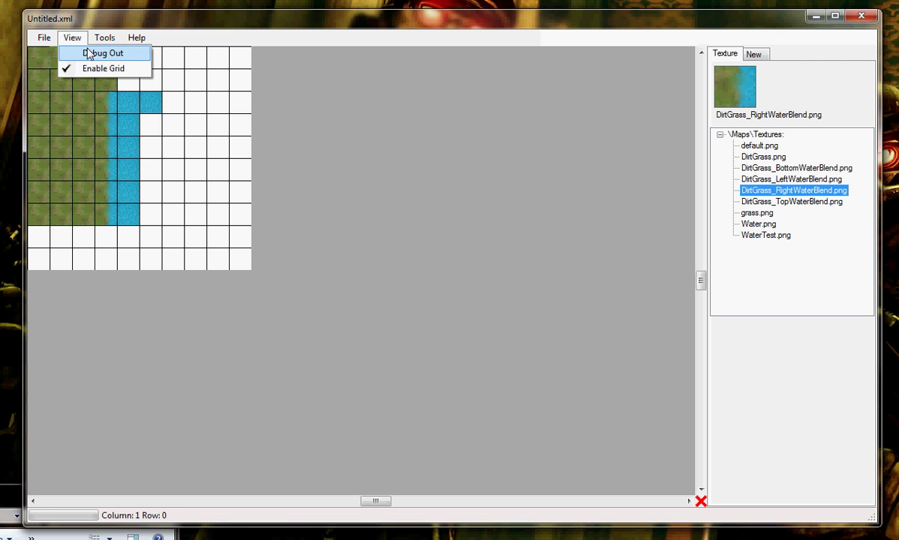
# Look over the map options window and close it without changes.
pyautogui.moveTo(103, 36)
pyautogui.click(117, 58)
pyautogui.moveTo(66, 45); pyautogui.dragTo(243, 94)
pyautogui.click(281, 88)
# Set Selection Block Color to red in Tools > Options and apply it.
pyautogui.click(104, 39)
pyautogui.click(118, 69)
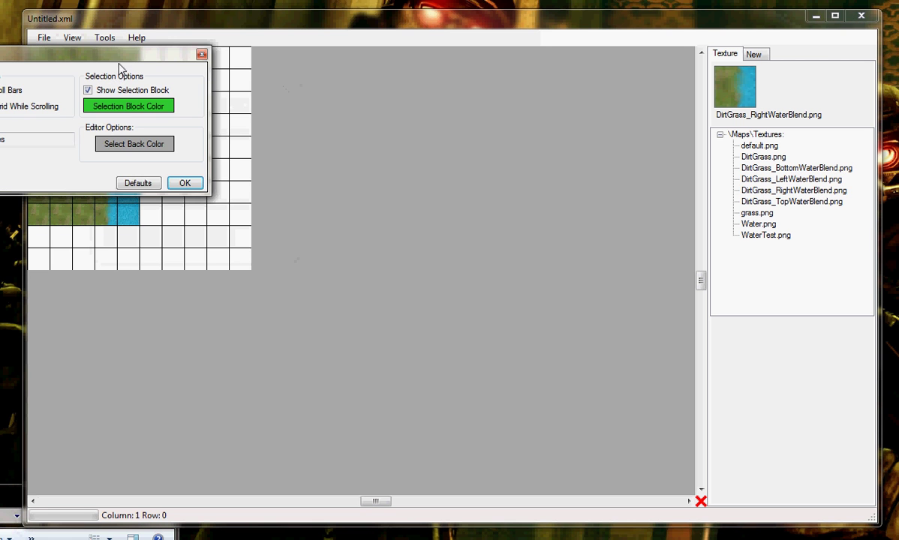
pyautogui.moveTo(149, 58); pyautogui.dragTo(259, 83)
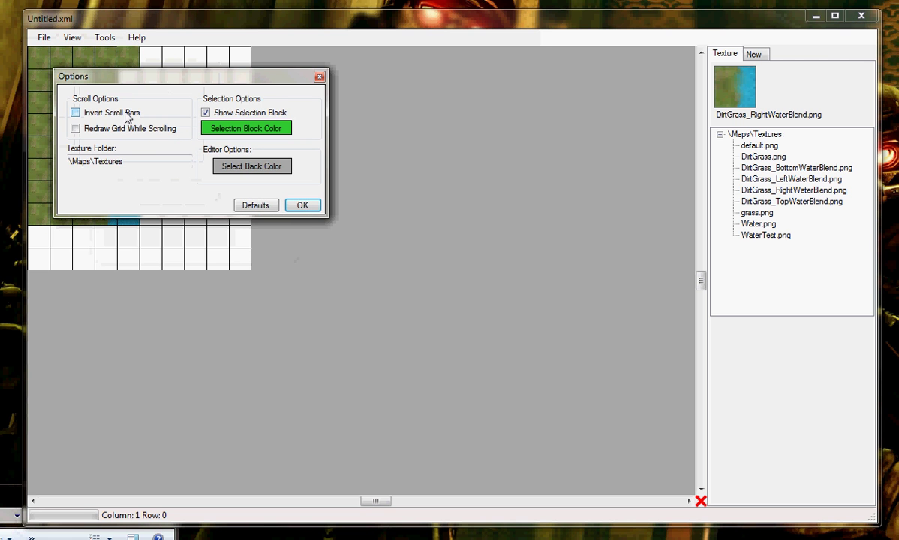
pyautogui.moveTo(143, 161); pyautogui.dragTo(45, 158)
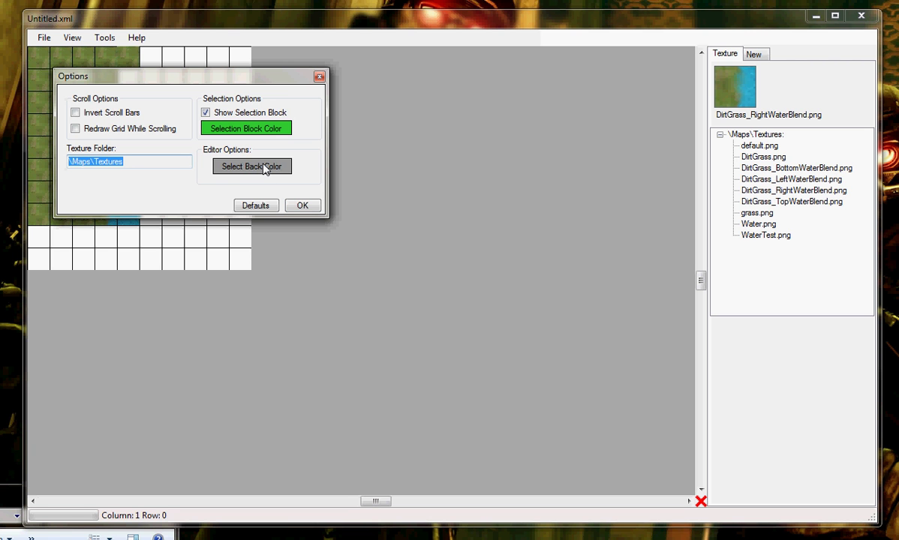
pyautogui.moveTo(237, 73); pyautogui.dragTo(481, 146)
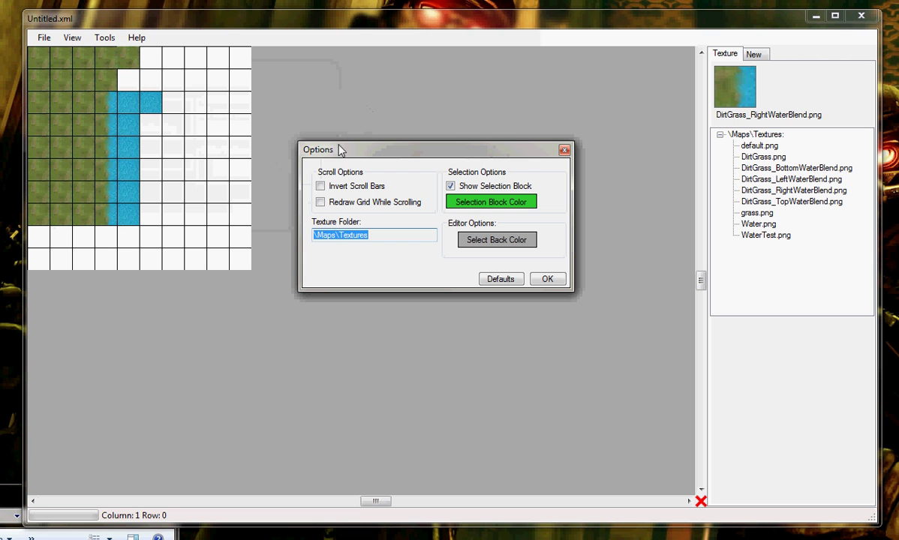
pyautogui.click(470, 202)
pyautogui.click(424, 151)
pyautogui.click(438, 308)
pyautogui.click(538, 280)
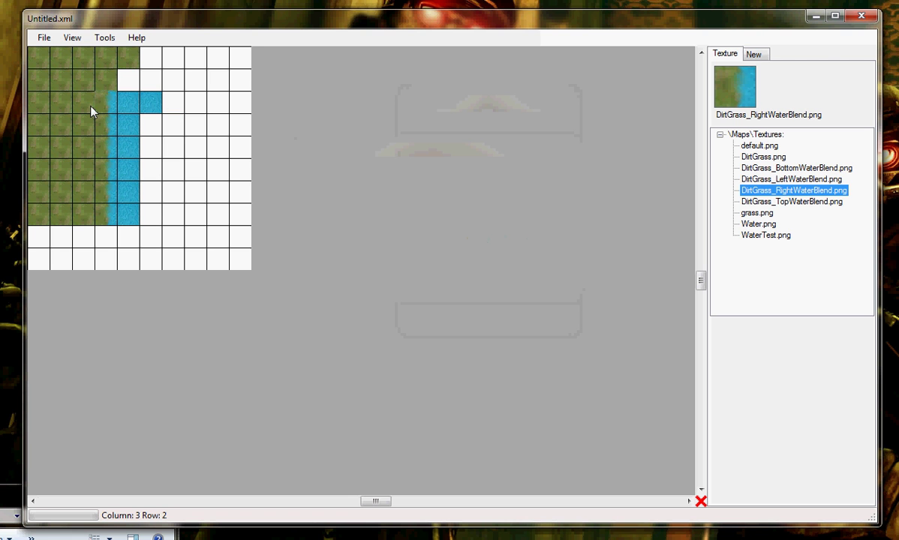
# Uncheck Enable Grid, then review Tools > Options and close it with OK.
pyautogui.click(72, 37)
pyautogui.click(79, 68)
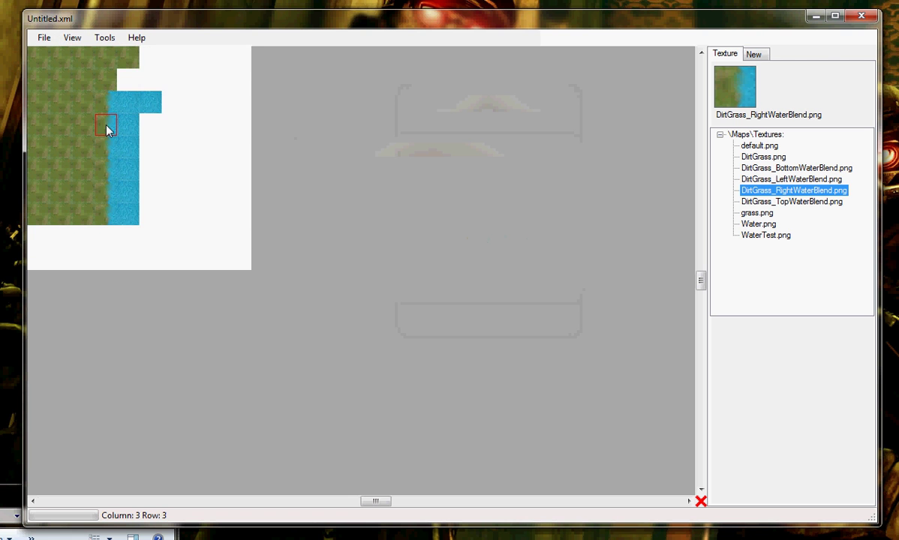
pyautogui.click(104, 38)
pyautogui.click(116, 66)
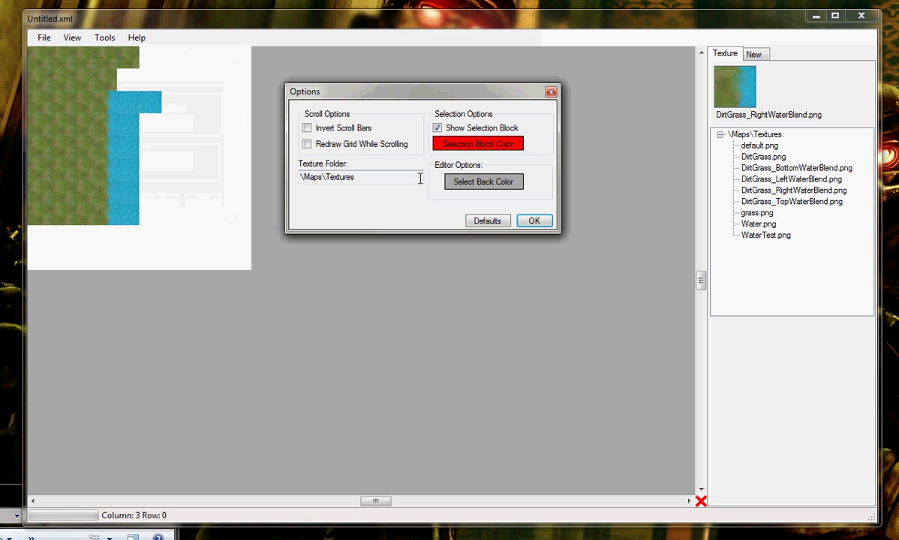
pyautogui.click(534, 221)
# Step through the texture list, ending back on DirtGrass_RightWaterBlend.png.
pyautogui.press('Down')
pyautogui.press('Down')
pyautogui.press('Up')
pyautogui.press('Up')
pyautogui.press('Up')
pyautogui.press('Up')
pyautogui.press('Down')
pyautogui.press('Down')
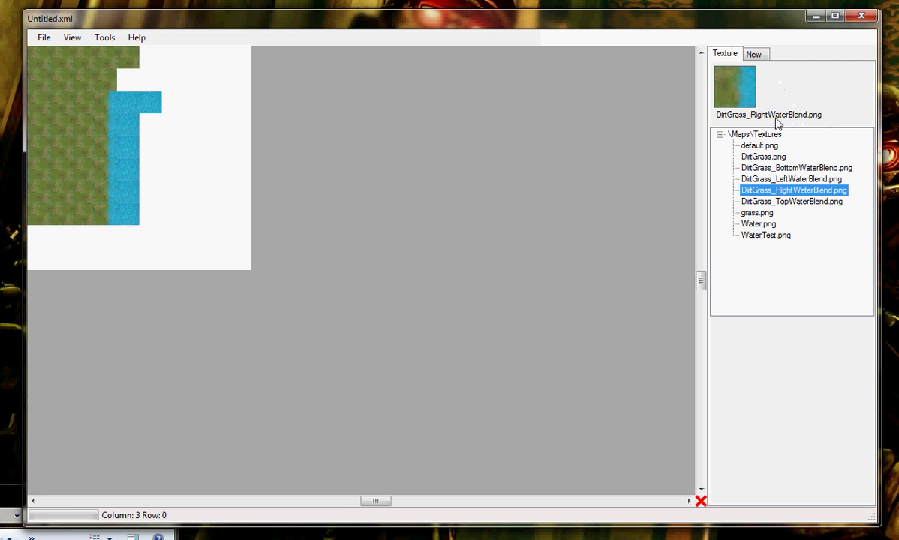
# Save the map as Untitled.xml, overwriting the existing file, and close it.
pyautogui.click(44, 37)
pyautogui.click(63, 105)
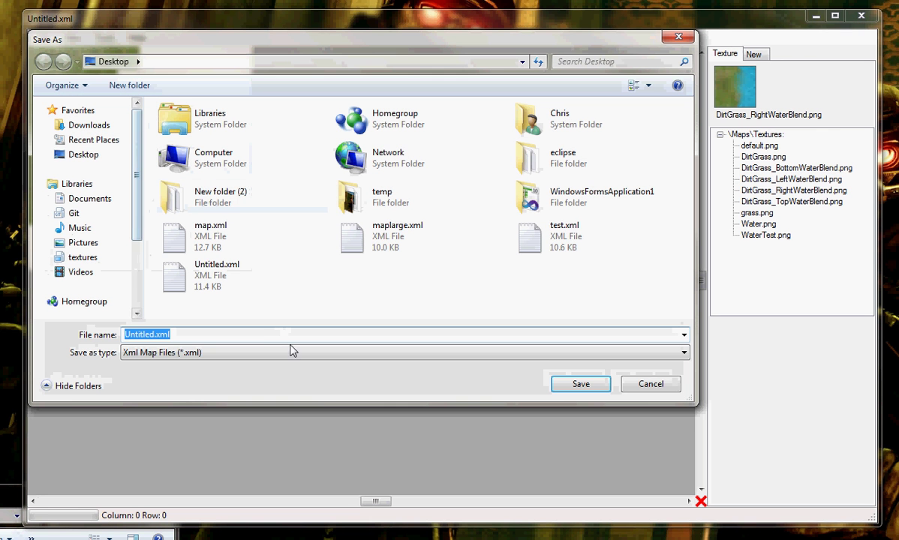
pyautogui.click(589, 386)
pyautogui.click(538, 304)
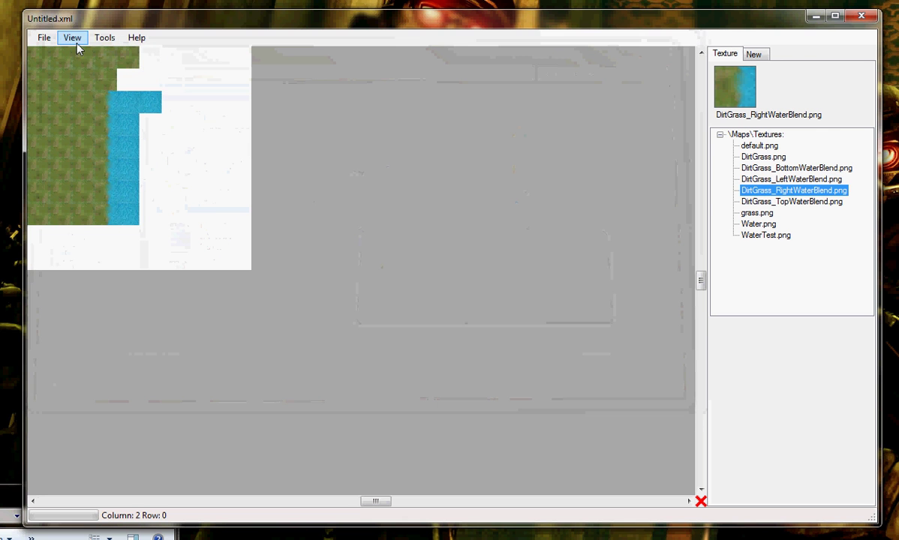
pyautogui.click(44, 38)
pyautogui.click(64, 123)
# Reopen the saved Untitled.xml map.
pyautogui.click(43, 38)
pyautogui.click(66, 69)
pyautogui.scroll(-2, 419, 311)
pyautogui.doubleClick(325, 331)
pyautogui.click(44, 37)
# Close the reopened map, then view and dismiss the 0.5.4529.999 build info in Help > About.
pyautogui.click(67, 125)
pyautogui.click(137, 37)
pyautogui.click(159, 53)
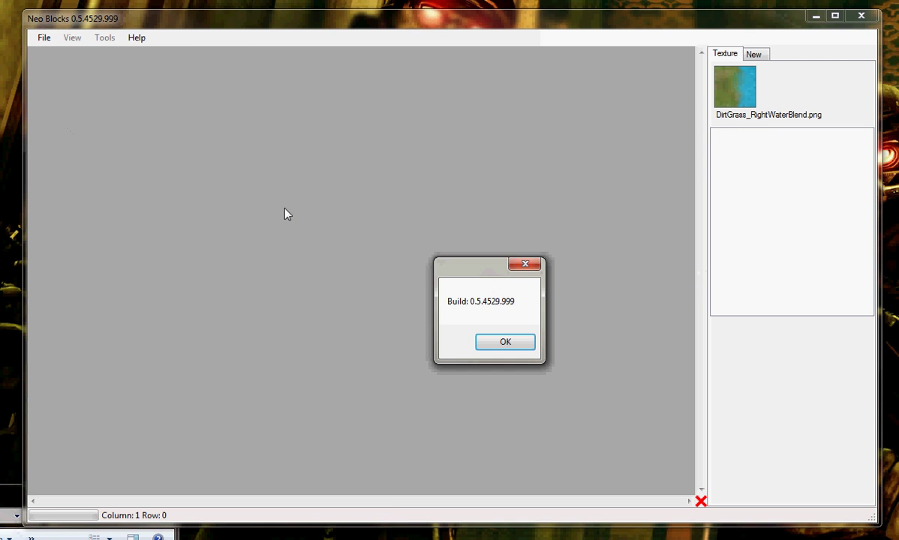
pyautogui.click(500, 341)
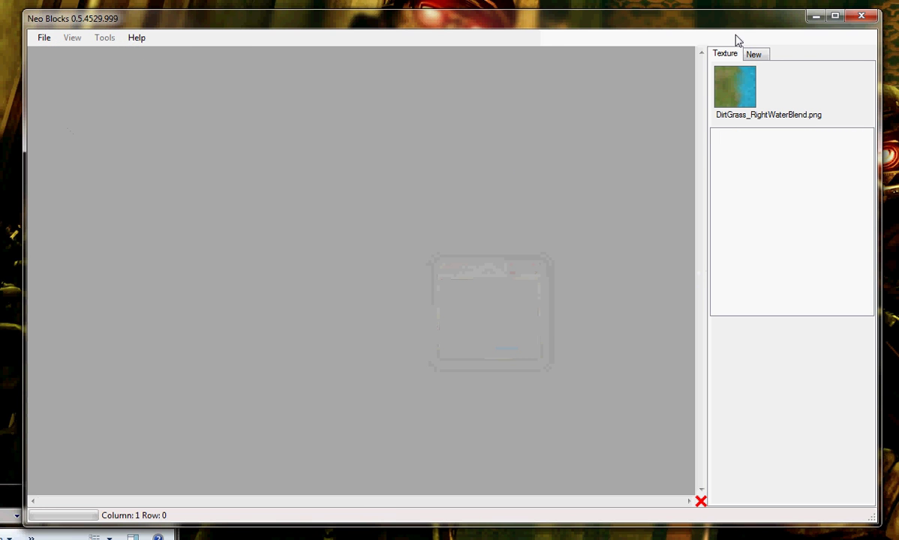